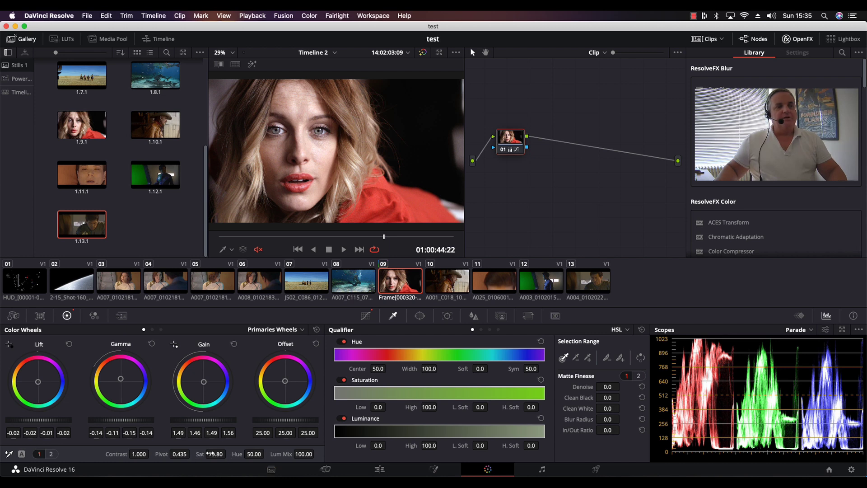
Step: Raise node 01's saturation to about 81.6
{"action": "left_click_drag", "start_coordinate": [216, 454], "coordinate": [229, 452]}
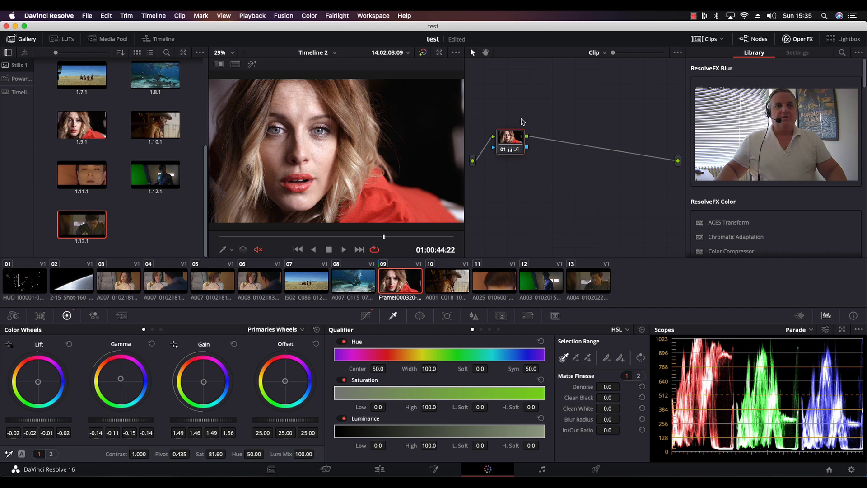
{"action": "mouse_move", "coordinate": [517, 145]}
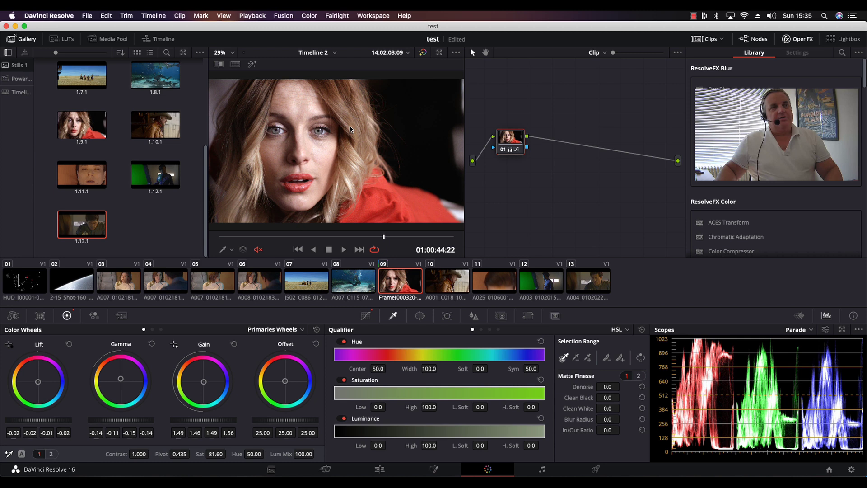
Step: Add serial node 02 and enable a Circle window on it
{"action": "key", "text": "alt+s"}
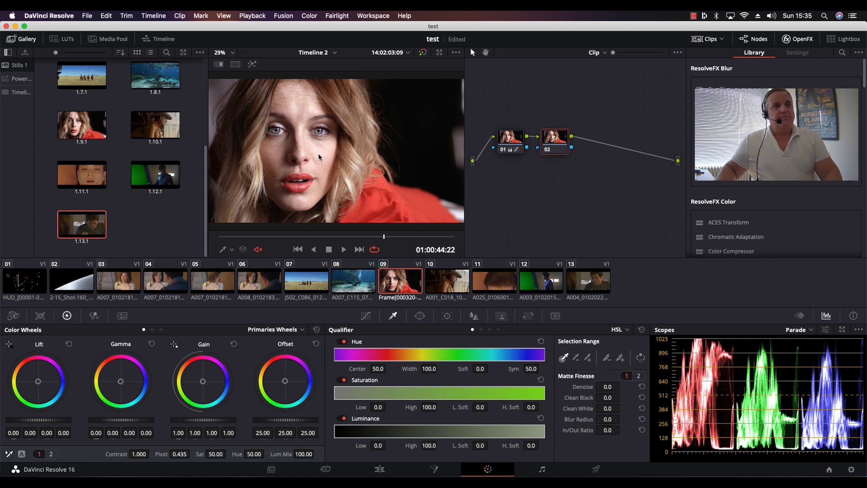
{"action": "left_click", "coordinate": [420, 316]}
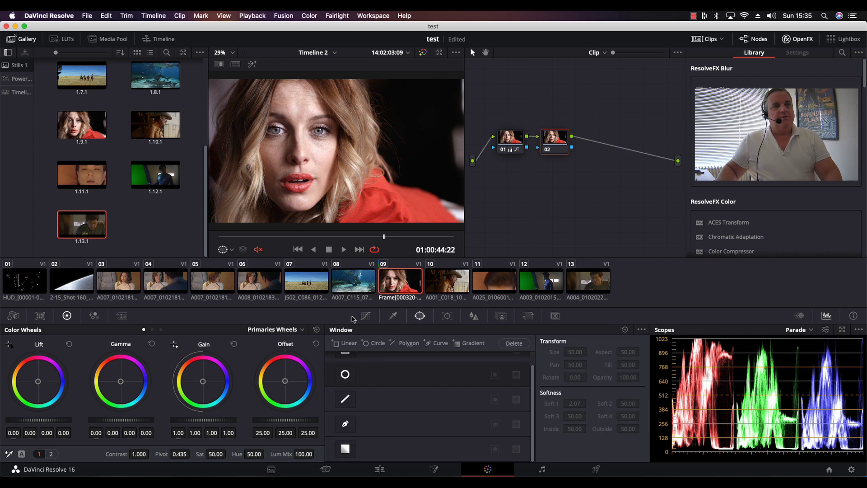
{"action": "left_click", "coordinate": [345, 374]}
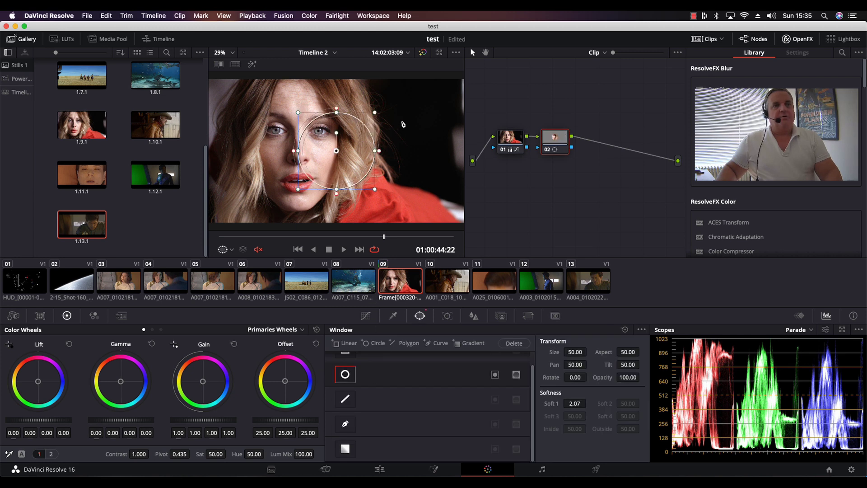
Step: Set the window's softness to 0 and shape it into an ellipse centred on the right eye
{"action": "left_click_drag", "start_coordinate": [335, 109], "coordinate": [355, 133]}
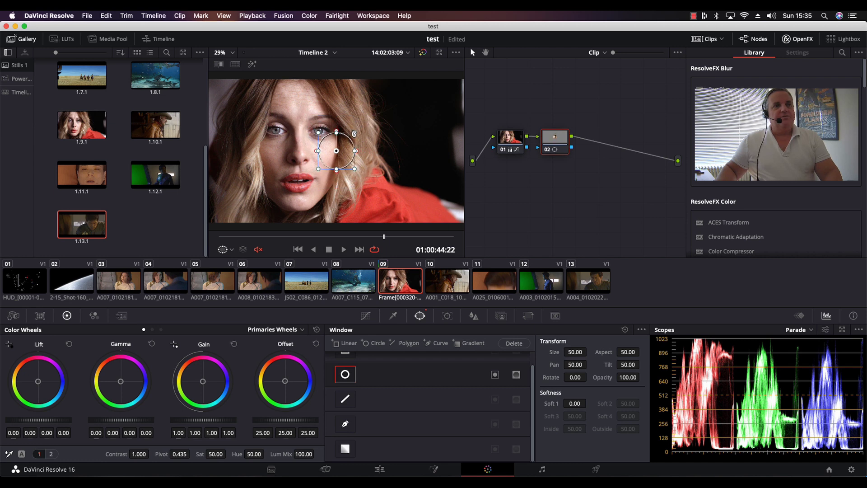
{"action": "left_click_drag", "start_coordinate": [337, 171], "coordinate": [324, 129]}
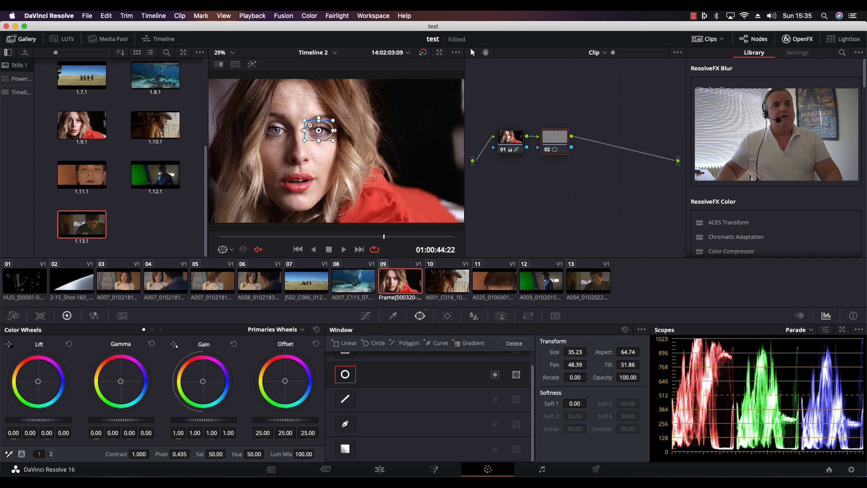
{"action": "left_click_drag", "start_coordinate": [319, 130], "coordinate": [321, 131]}
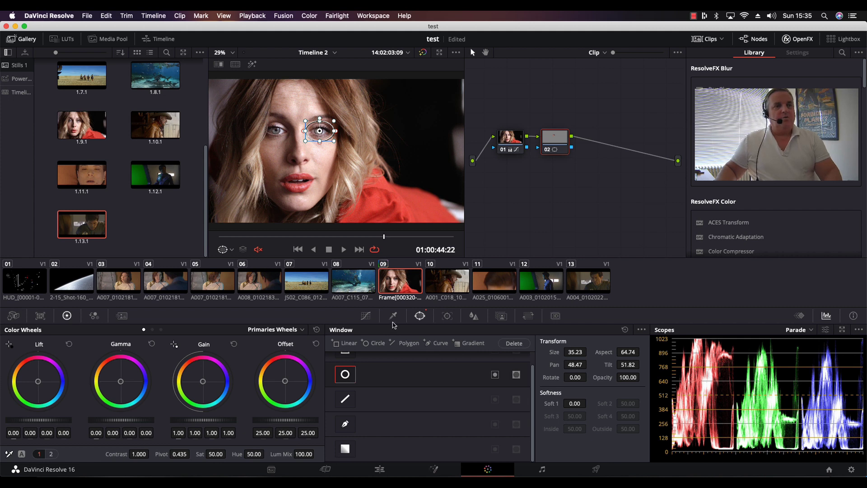
Step: Track node 02's eye window forward through the clip
{"action": "left_click", "coordinate": [447, 316]}
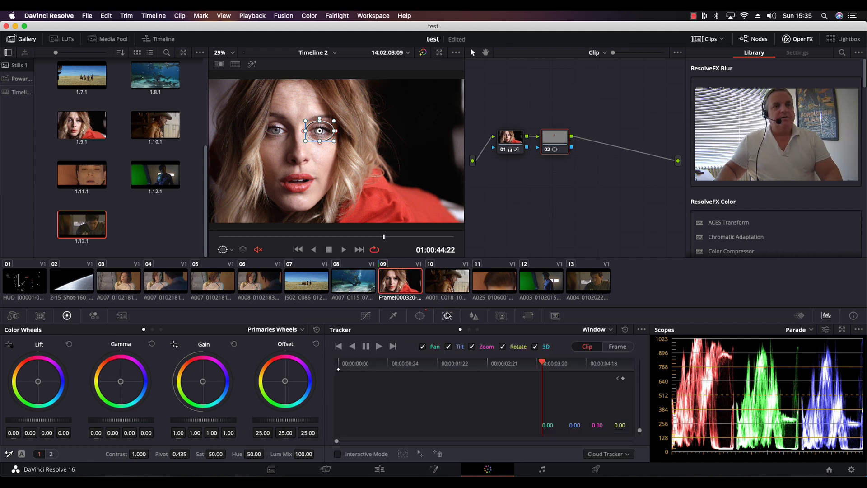
{"action": "left_click", "coordinate": [379, 346]}
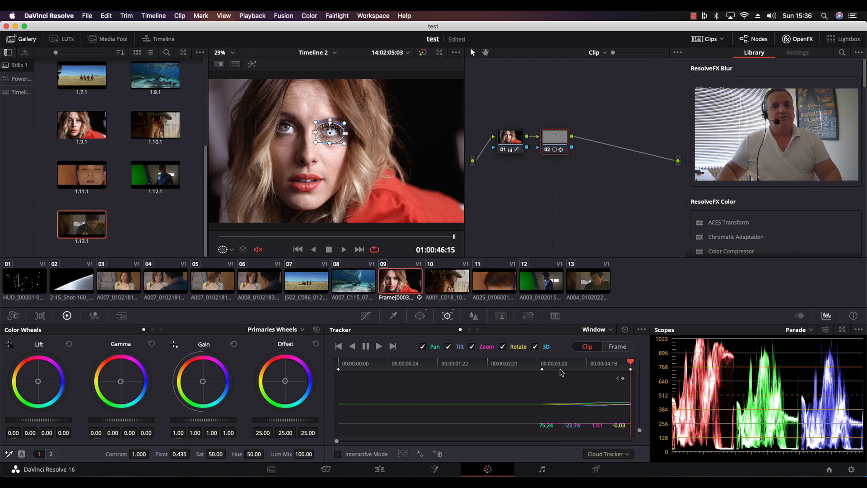
{"action": "left_click", "coordinate": [639, 404]}
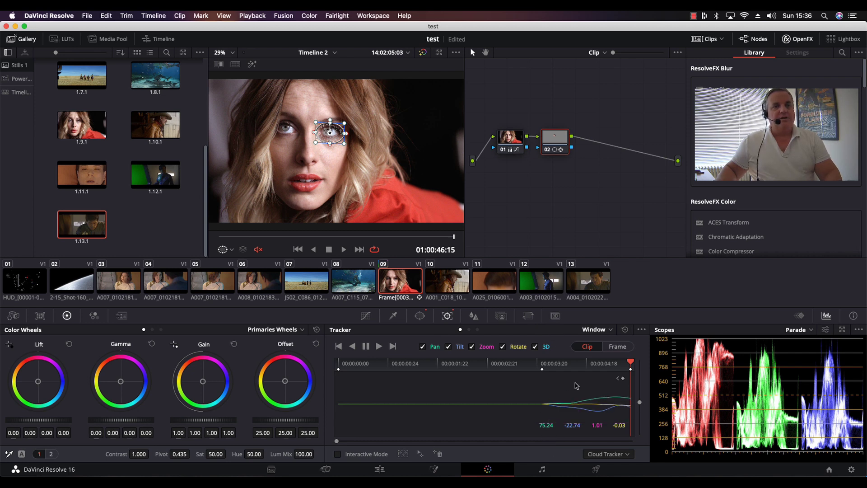
Step: Return to the starting frame and track the window in reverse to the clip start
{"action": "left_click", "coordinate": [551, 366]}
{"action": "left_click", "coordinate": [551, 364]}
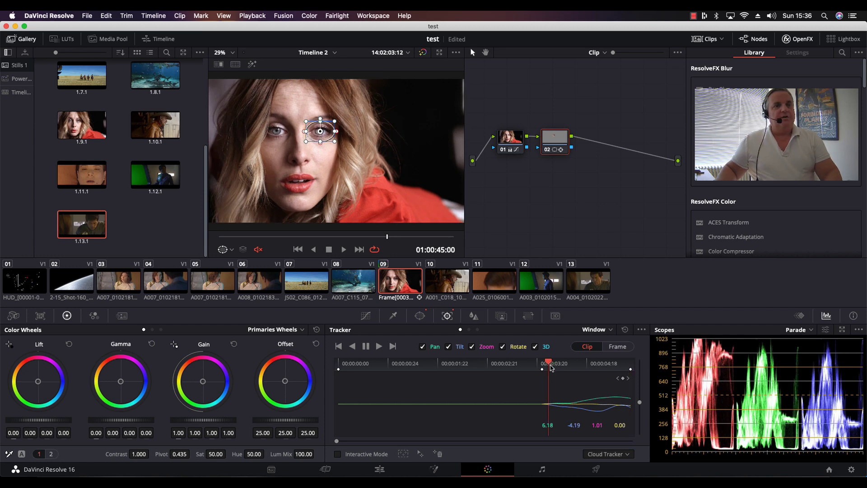
{"action": "left_click", "coordinate": [550, 366]}
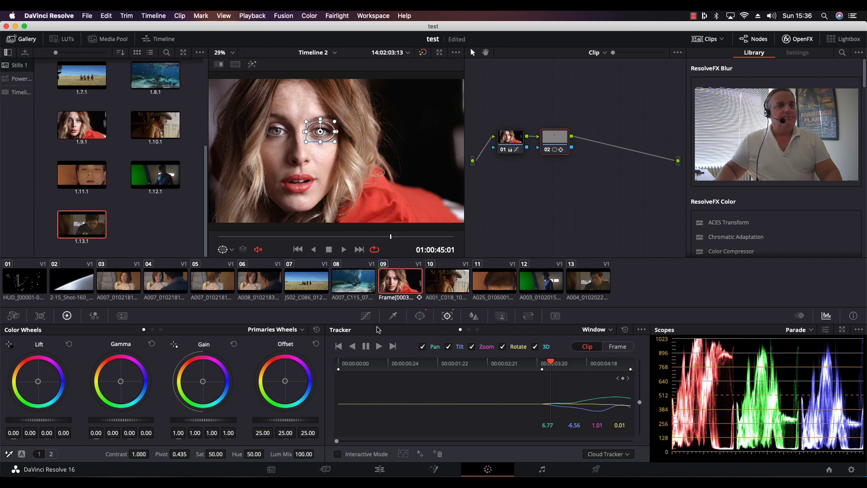
{"action": "left_click", "coordinate": [351, 348]}
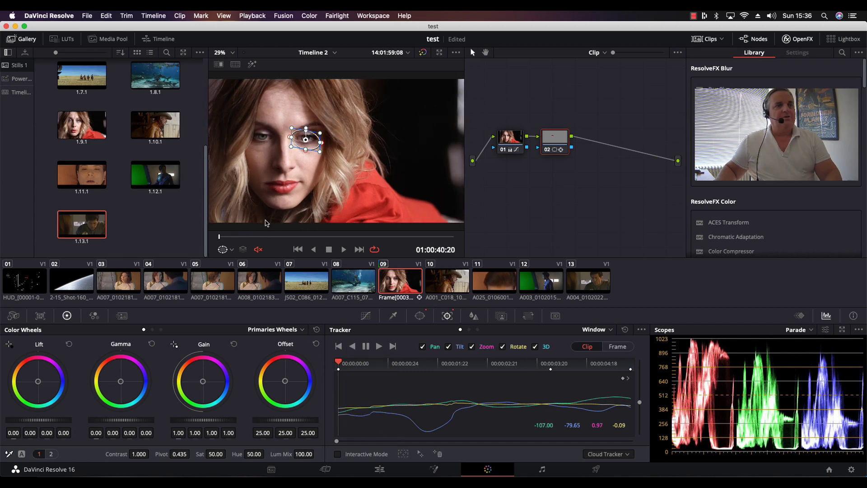
Step: Scrub the clip and tighten the tracked window's corner inward around the eye
{"action": "left_click", "coordinate": [285, 236]}
{"action": "left_click_drag", "start_coordinate": [303, 233], "coordinate": [366, 233]}
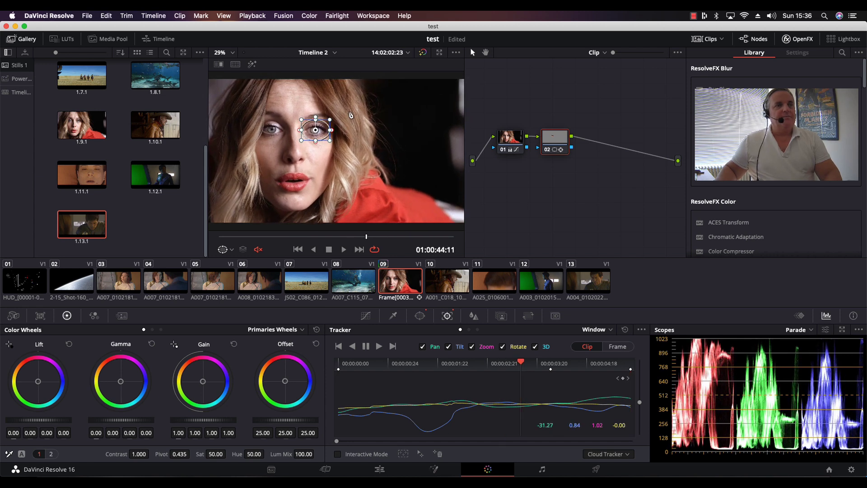
{"action": "left_click_drag", "start_coordinate": [330, 121], "coordinate": [314, 131]}
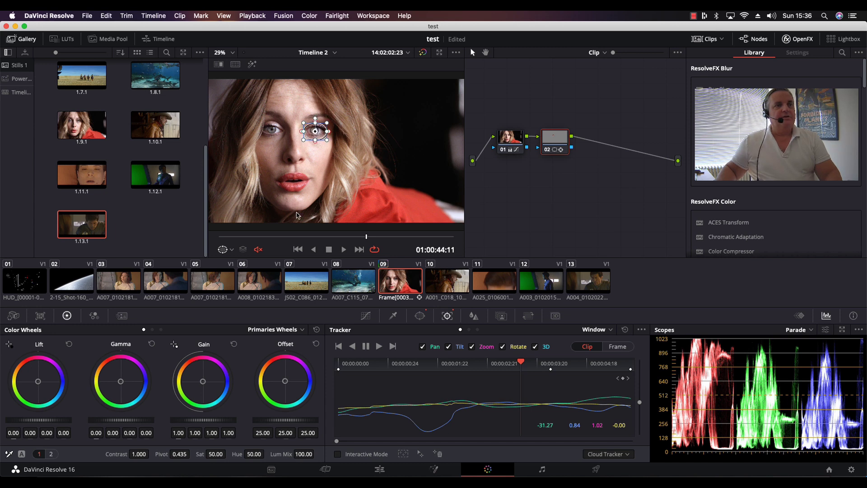
Step: Play the clip from the first frame to confirm the window stays on the eye
{"action": "left_click", "coordinate": [221, 237]}
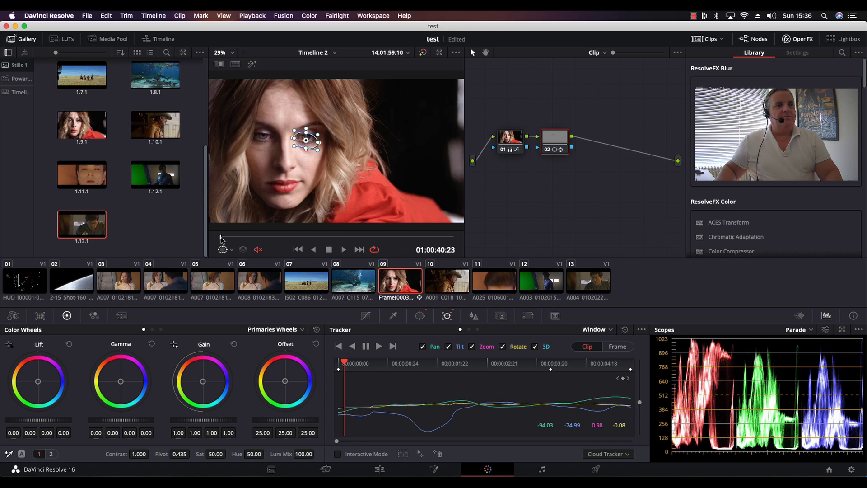
{"action": "left_click", "coordinate": [219, 237]}
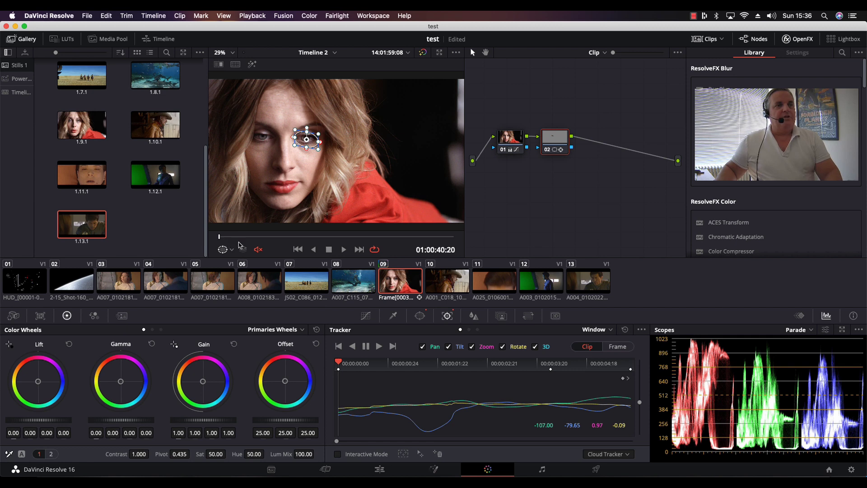
{"action": "left_click", "coordinate": [345, 250]}
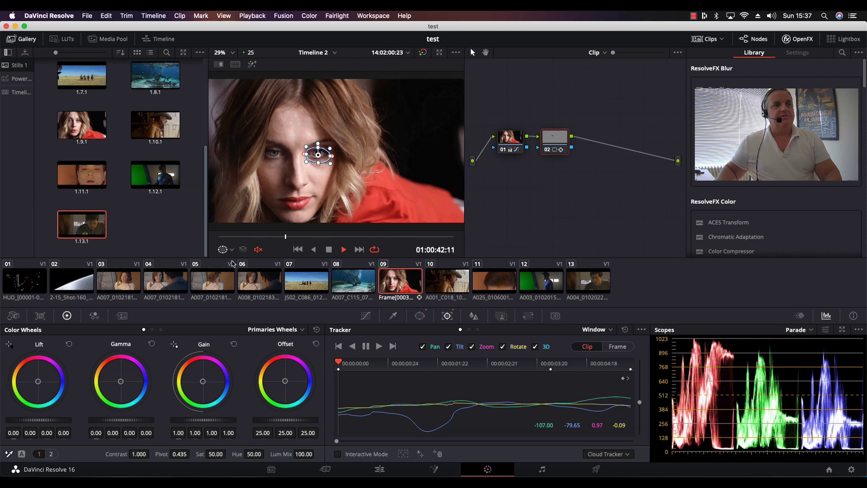
{"action": "left_click", "coordinate": [328, 250]}
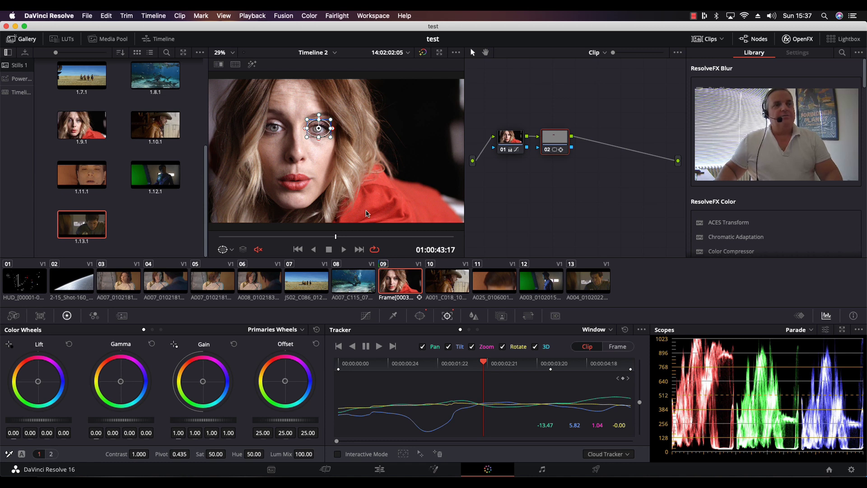
Step: Show clip 09's node graph in its own floating window
{"action": "right_click", "coordinate": [398, 285]}
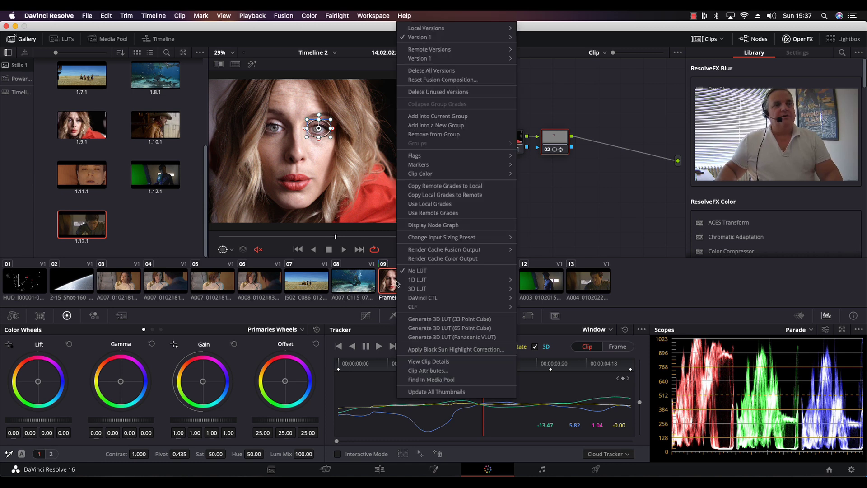
{"action": "mouse_move", "coordinate": [398, 282]}
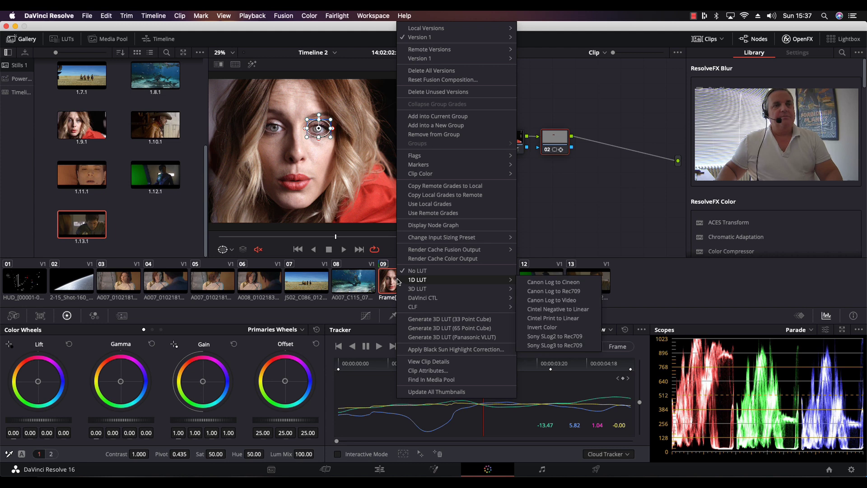
{"action": "left_click", "coordinate": [424, 229]}
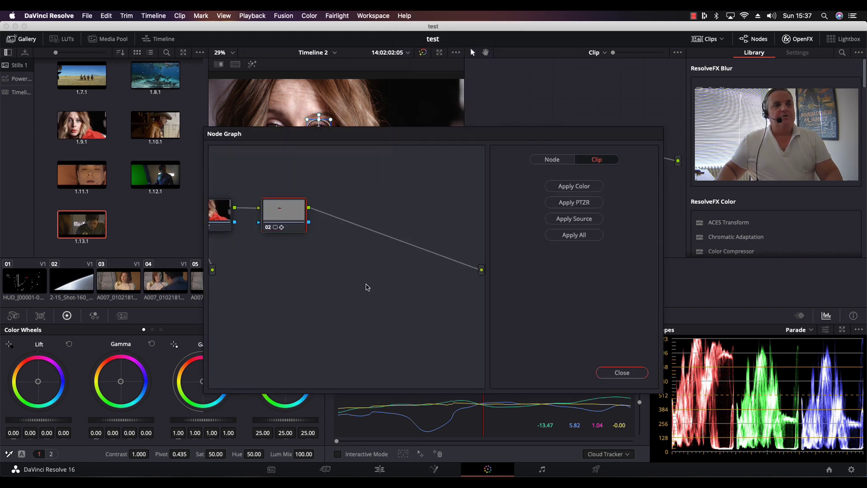
{"action": "scroll", "coordinate": [366, 286], "scroll_direction": "down", "scroll_amount": 3}
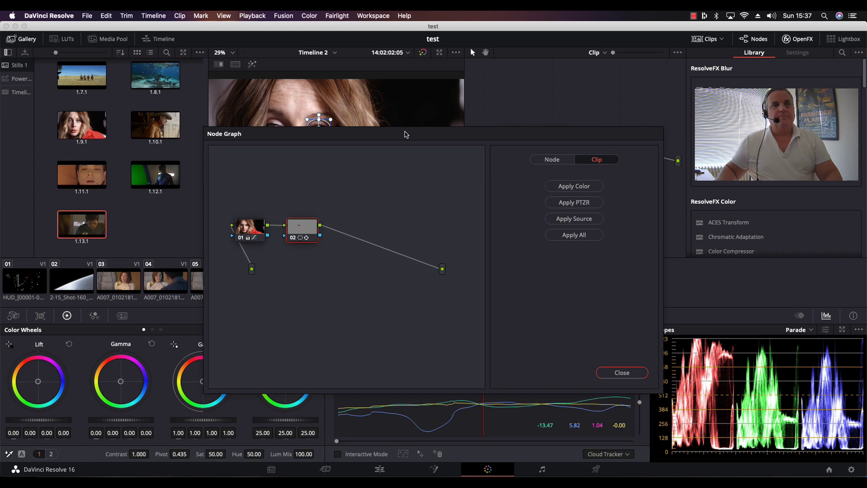
{"action": "left_click_drag", "start_coordinate": [406, 132], "coordinate": [368, 199]}
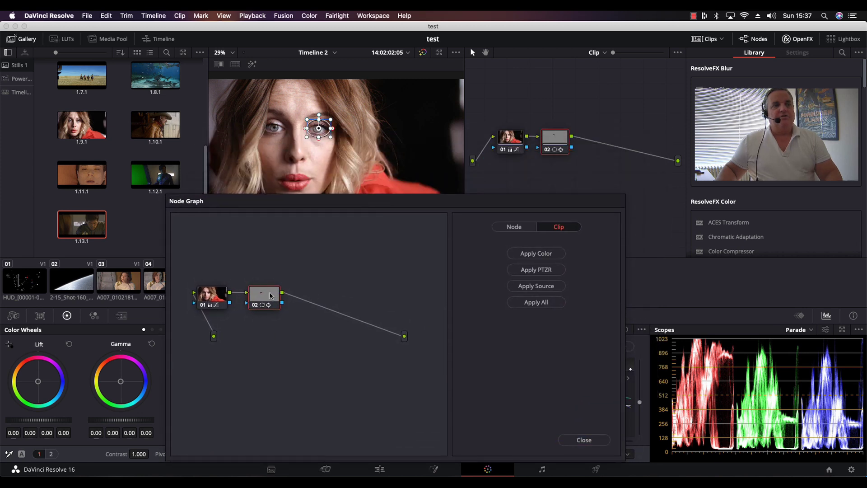
Step: Drag node 02 from that graph into the node editor as node 03, then close the graph
{"action": "left_click_drag", "start_coordinate": [270, 294], "coordinate": [608, 148]}
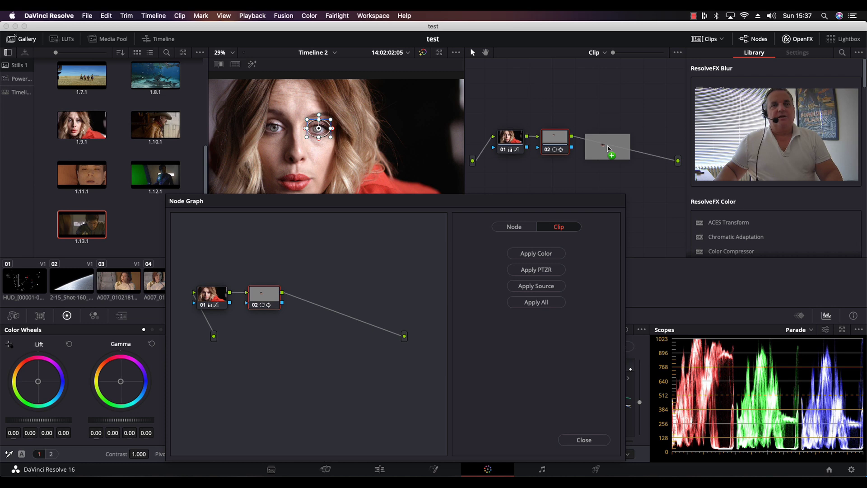
{"action": "left_click_drag", "start_coordinate": [608, 148], "coordinate": [607, 149]}
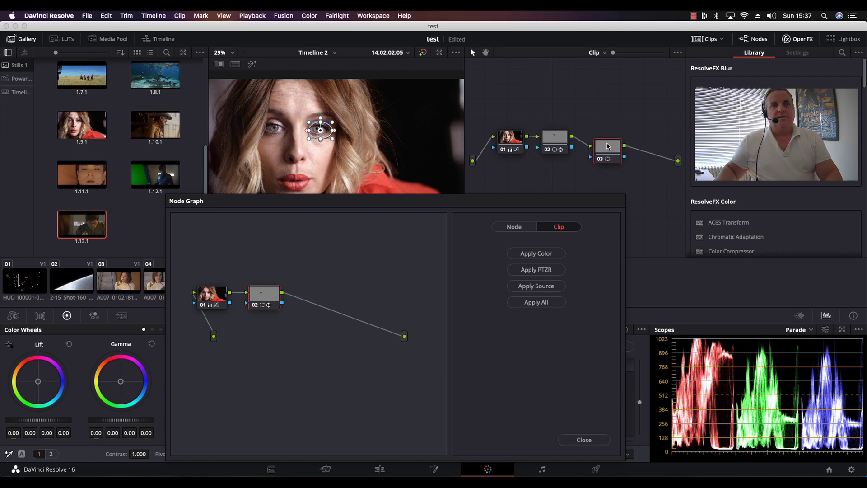
{"action": "left_click", "coordinate": [584, 439]}
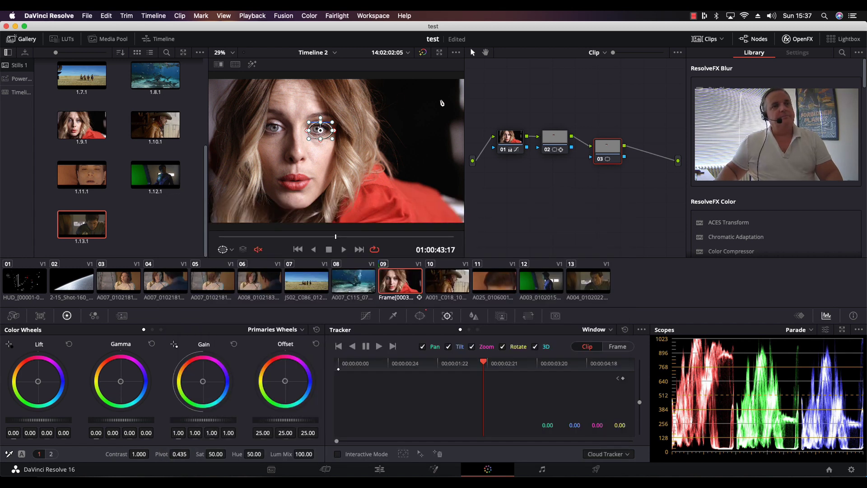
Step: Copy node 02's track data and paste it onto node 03
{"action": "left_click_drag", "start_coordinate": [320, 130], "coordinate": [276, 128]}
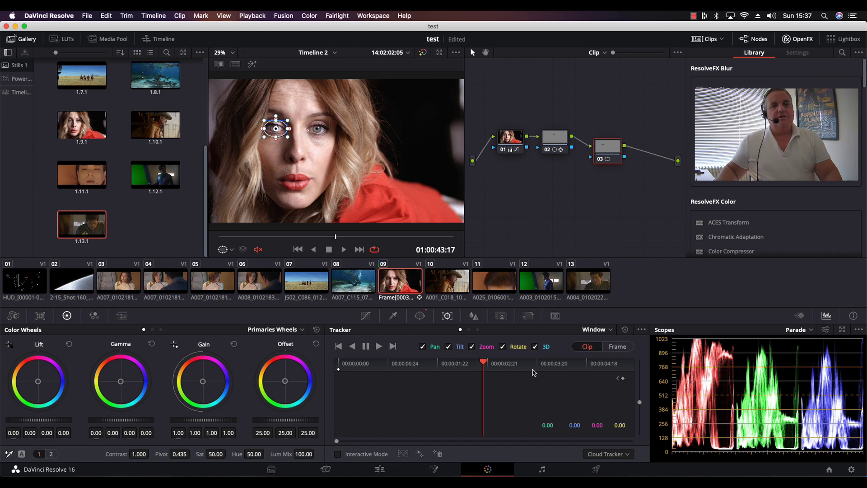
{"action": "left_click", "coordinate": [552, 139]}
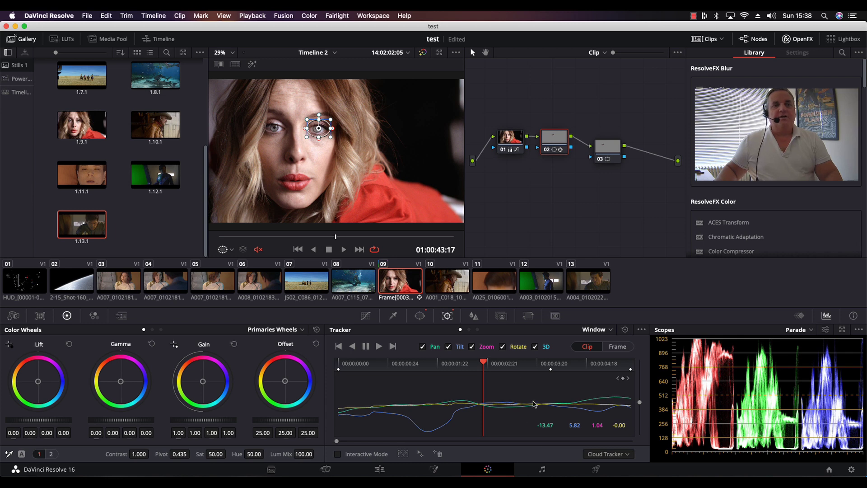
{"action": "left_click", "coordinate": [642, 330]}
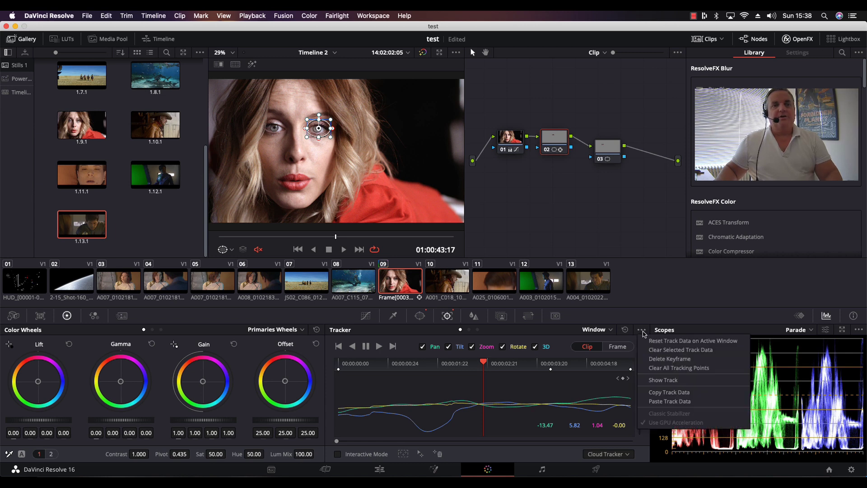
{"action": "left_click", "coordinate": [667, 393]}
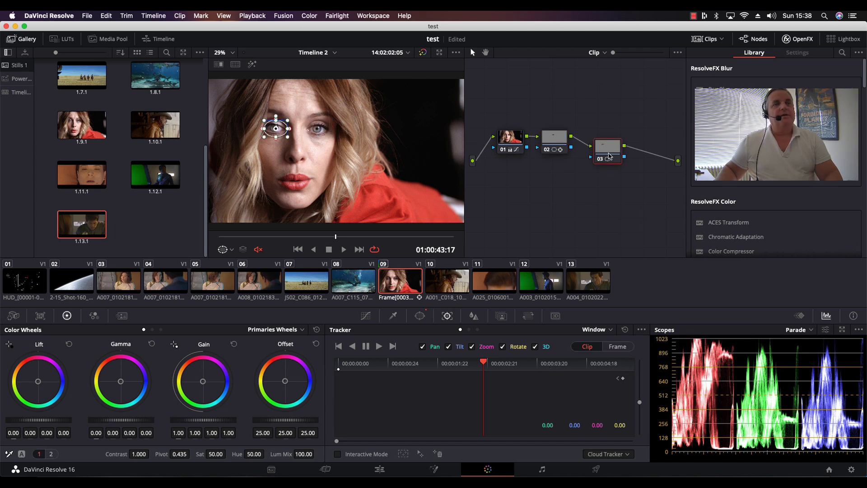
{"action": "left_click", "coordinate": [641, 329]}
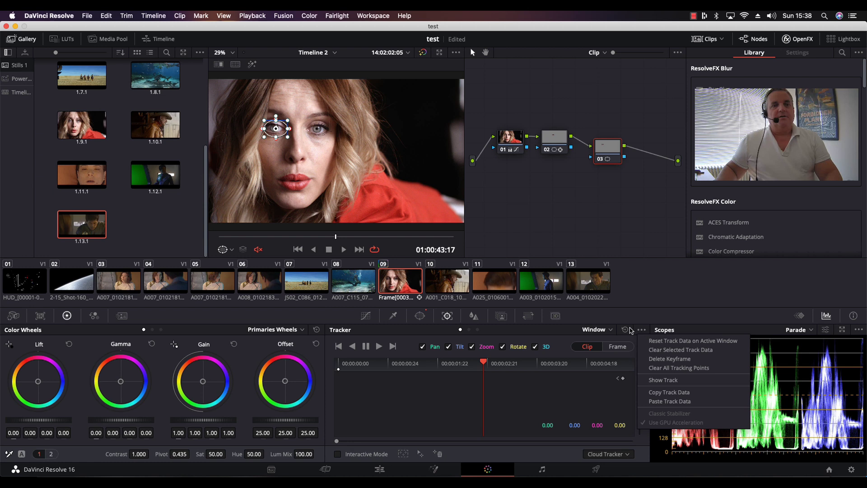
{"action": "left_click", "coordinate": [669, 402]}
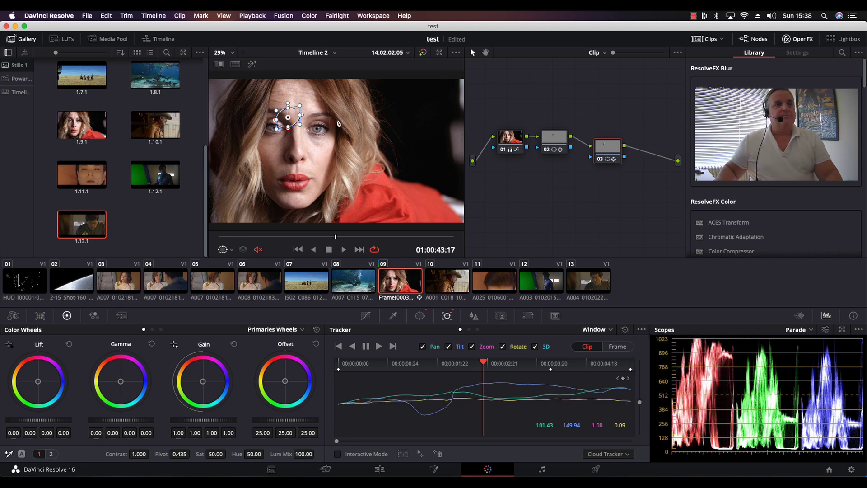
Step: Move node 03's window onto the woman's other eye and play the clip to check it follows
{"action": "left_click_drag", "start_coordinate": [292, 117], "coordinate": [270, 127]}
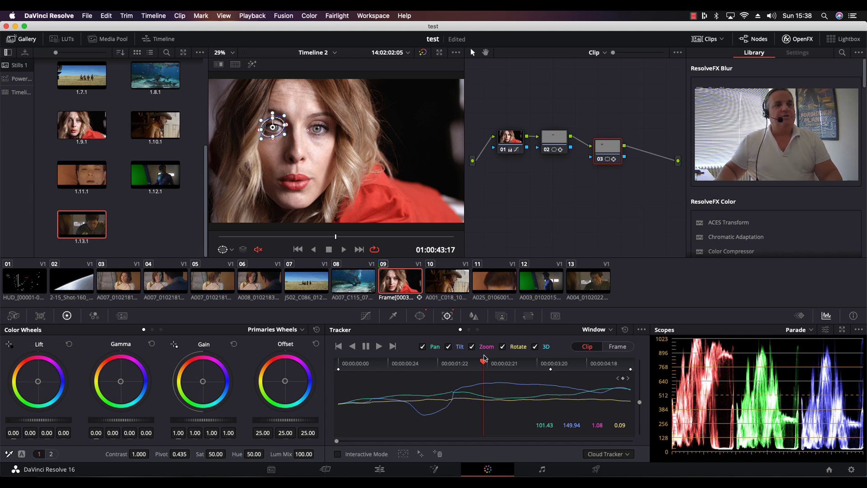
{"action": "left_click_drag", "start_coordinate": [482, 361], "coordinate": [343, 371]}
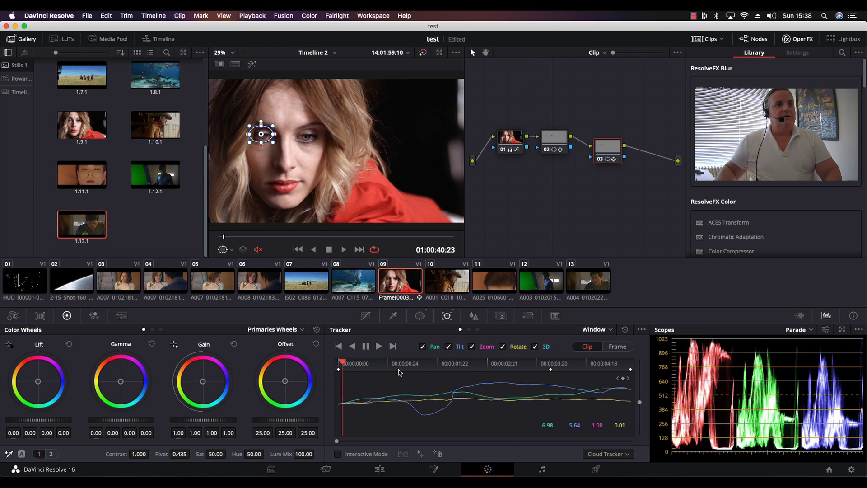
{"action": "key", "text": "space"}
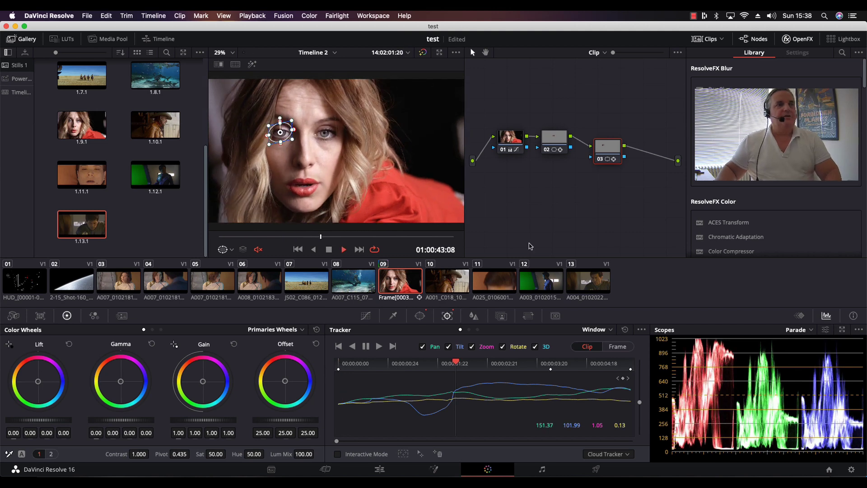
{"action": "key", "text": "space"}
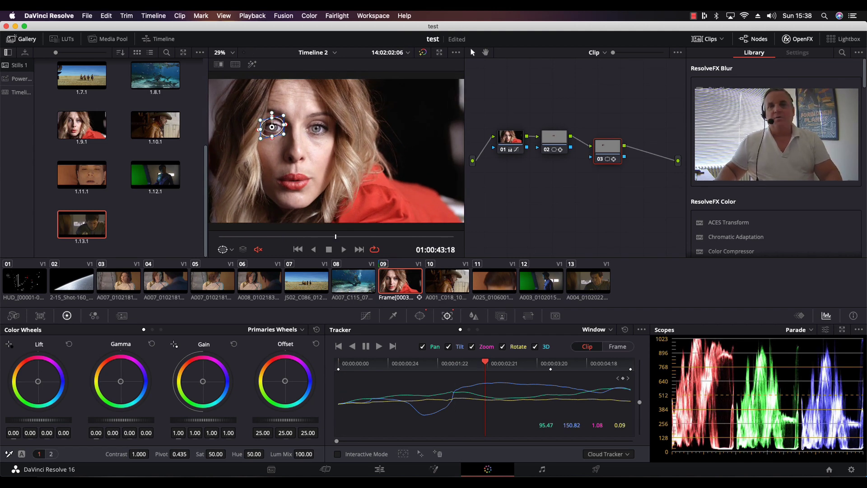
{"action": "left_click", "coordinate": [559, 139]}
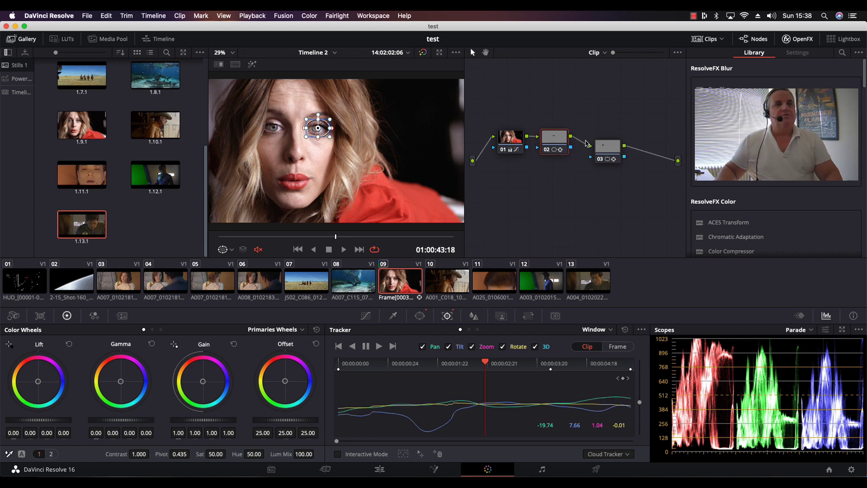
Step: Open node 02's HSL qualifier and zoom the viewer to about 110%, centred on both eyes
{"action": "left_click", "coordinate": [395, 315]}
{"action": "scroll", "coordinate": [378, 176], "scroll_direction": "up", "scroll_amount": 3}
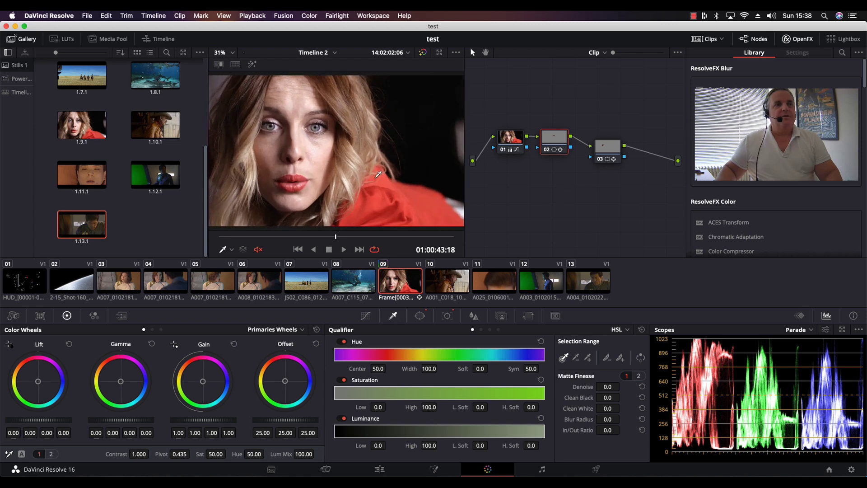
{"action": "scroll", "coordinate": [379, 176], "scroll_direction": "up", "scroll_amount": 3}
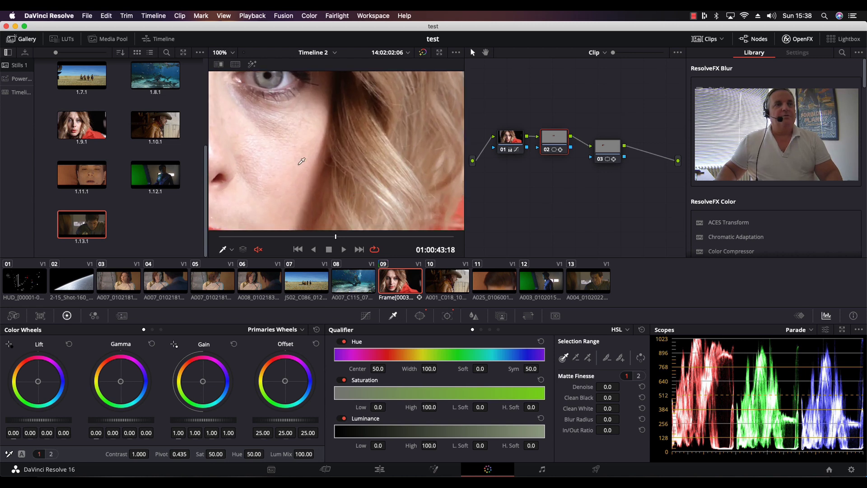
{"action": "left_click_drag", "start_coordinate": [301, 161], "coordinate": [426, 235]}
{"action": "scroll", "coordinate": [390, 179], "scroll_direction": "up", "scroll_amount": 1}
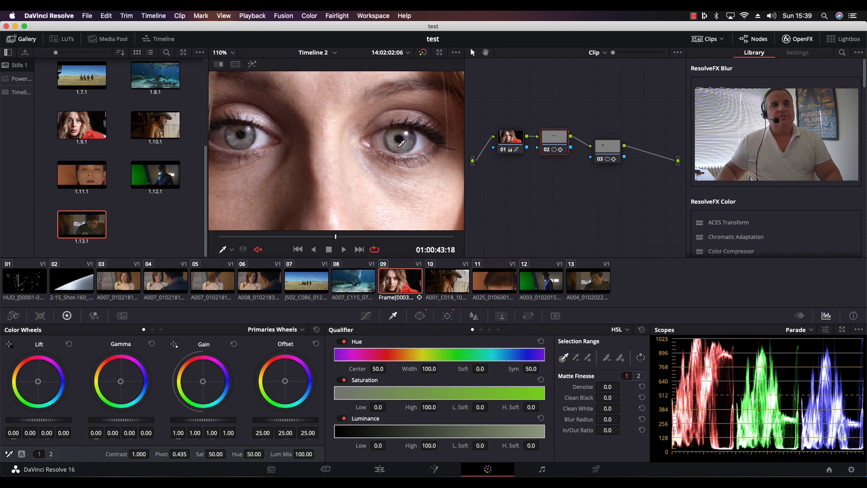
Step: Sample the right eye's iris in Highlight mode until the key reaches hue centre 16.9, width 64.6
{"action": "left_click", "coordinate": [400, 143]}
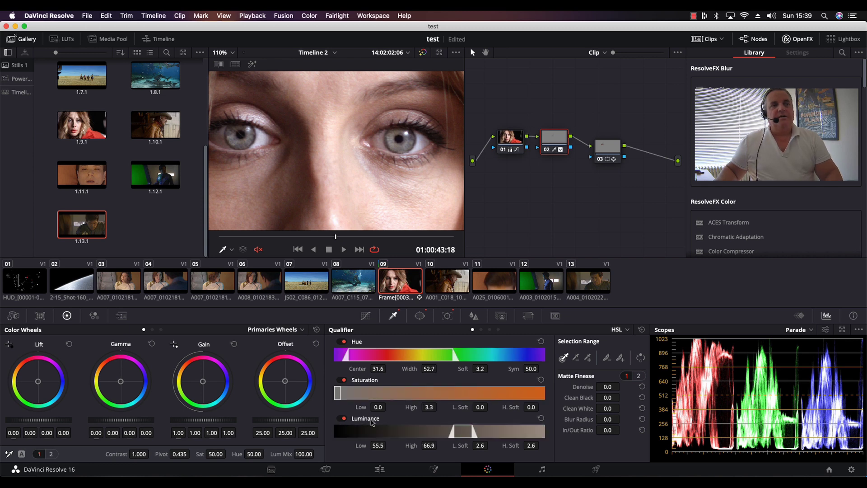
{"action": "left_click", "coordinate": [408, 143]}
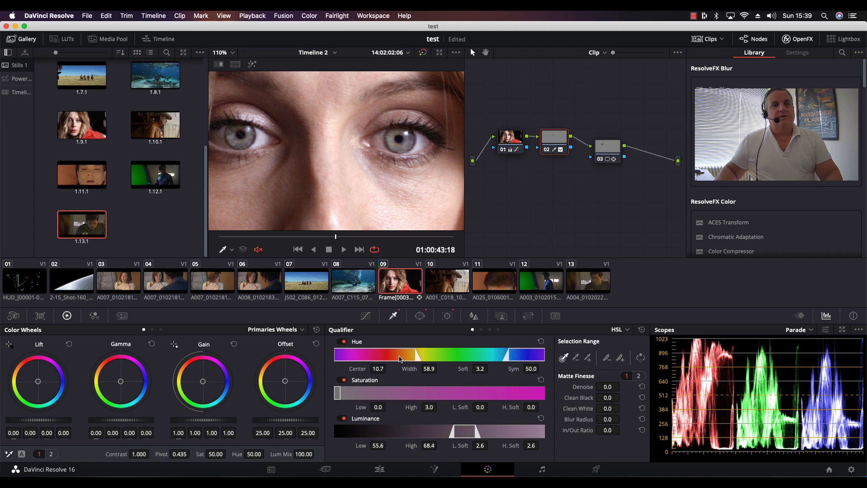
{"action": "left_click", "coordinate": [252, 65]}
{"action": "left_click", "coordinate": [411, 140]}
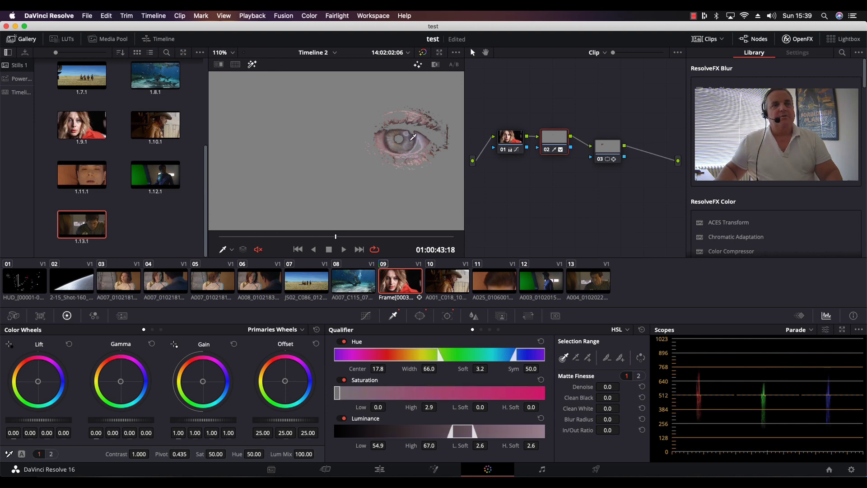
{"action": "left_click_drag", "start_coordinate": [410, 140], "coordinate": [402, 144]}
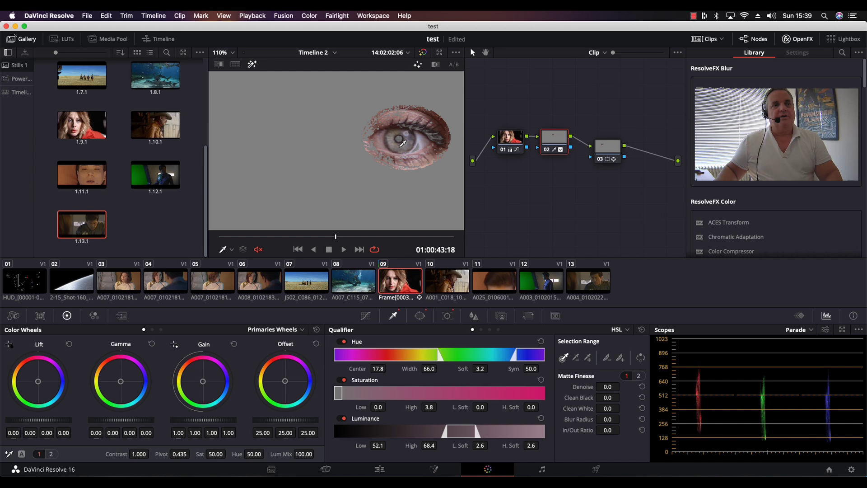
{"action": "left_click", "coordinate": [411, 138]}
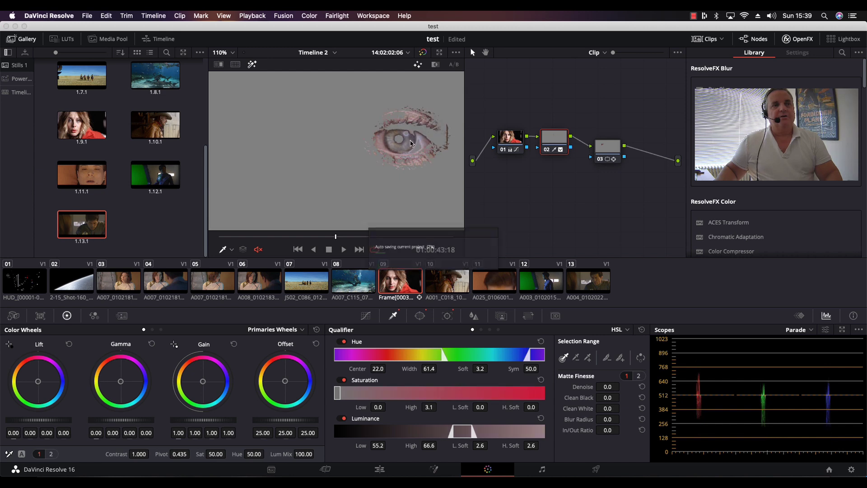
{"action": "left_click", "coordinate": [413, 137]}
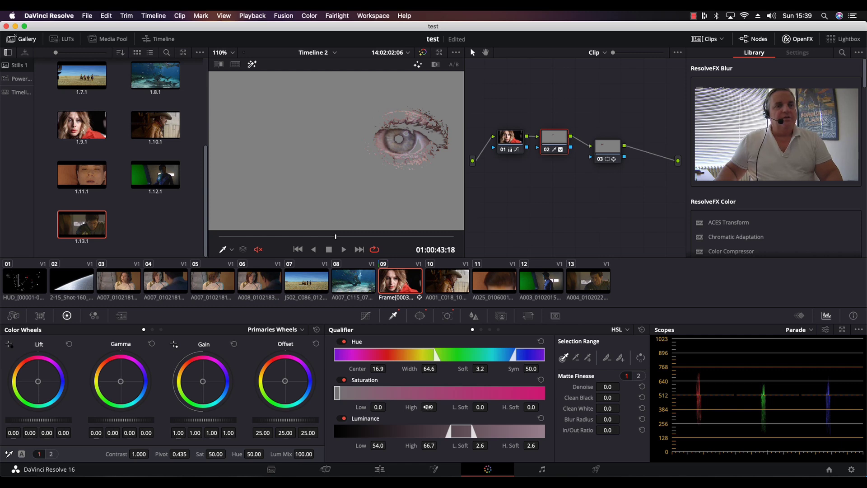
Step: Tighten node 02's key to luminance 55.5–63.5, saturation 0–1.6, with matte denoise 4.9
{"action": "mouse_move", "coordinate": [438, 407]}
{"action": "left_mouse_down"}
{"action": "mouse_move", "coordinate": [425, 406]}
{"action": "mouse_move", "coordinate": [439, 406]}
{"action": "left_mouse_up"}
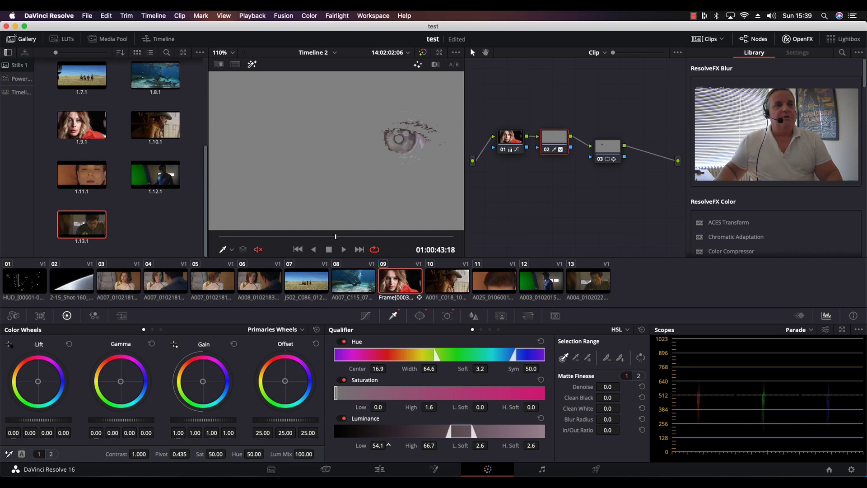
{"action": "left_click_drag", "start_coordinate": [388, 445], "coordinate": [438, 445]}
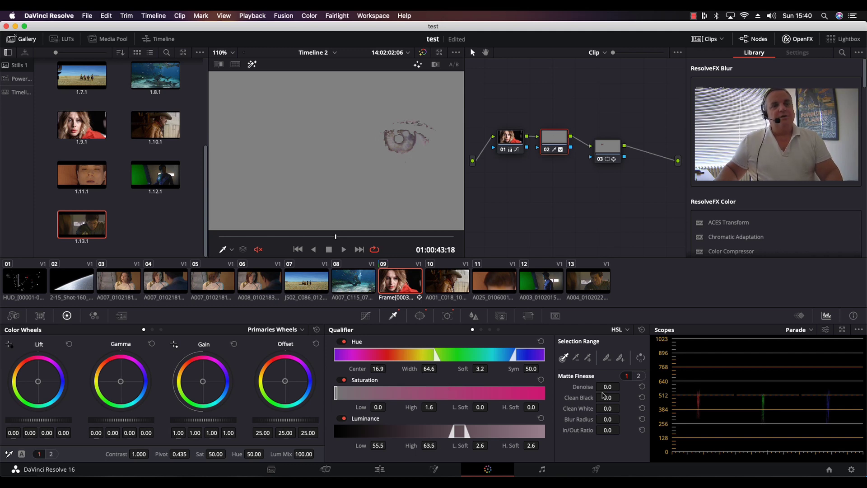
{"action": "left_click_drag", "start_coordinate": [607, 386], "coordinate": [622, 387]}
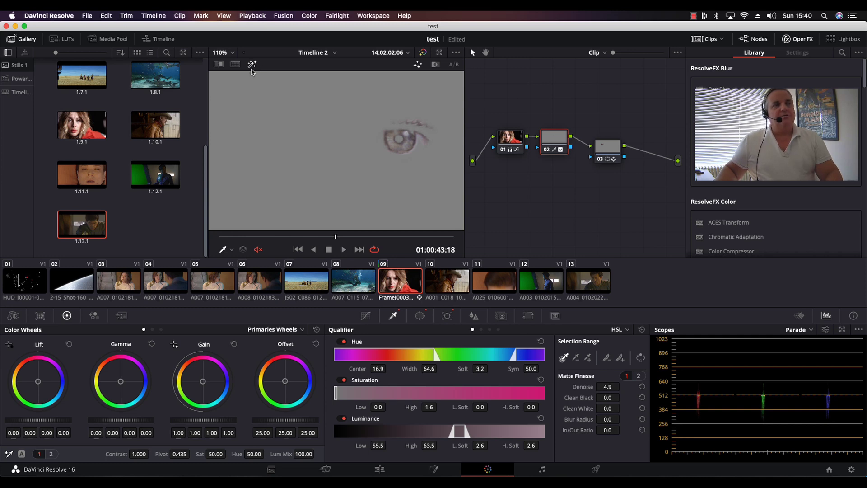
Step: Scrub and play the clip to confirm the eye matte holds throughout
{"action": "mouse_move", "coordinate": [334, 238]}
{"action": "left_mouse_down"}
{"action": "mouse_move", "coordinate": [314, 244]}
{"action": "mouse_move", "coordinate": [339, 242]}
{"action": "left_mouse_up"}
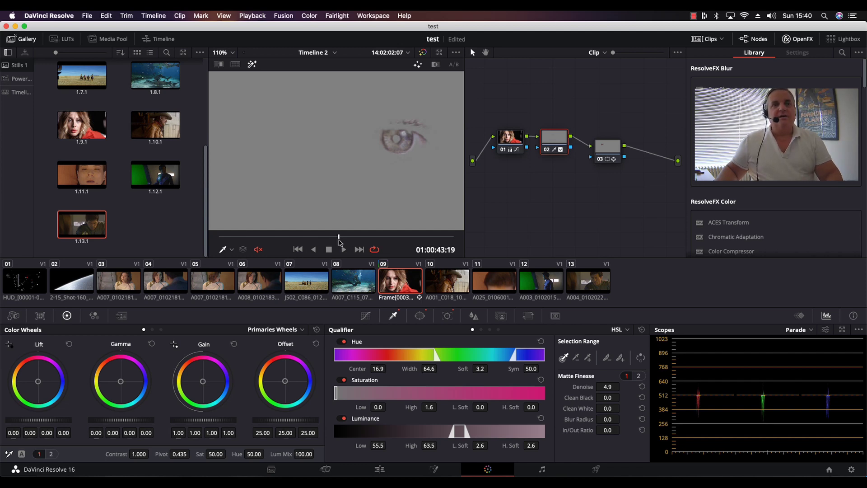
{"action": "left_click_drag", "start_coordinate": [338, 243], "coordinate": [340, 243]}
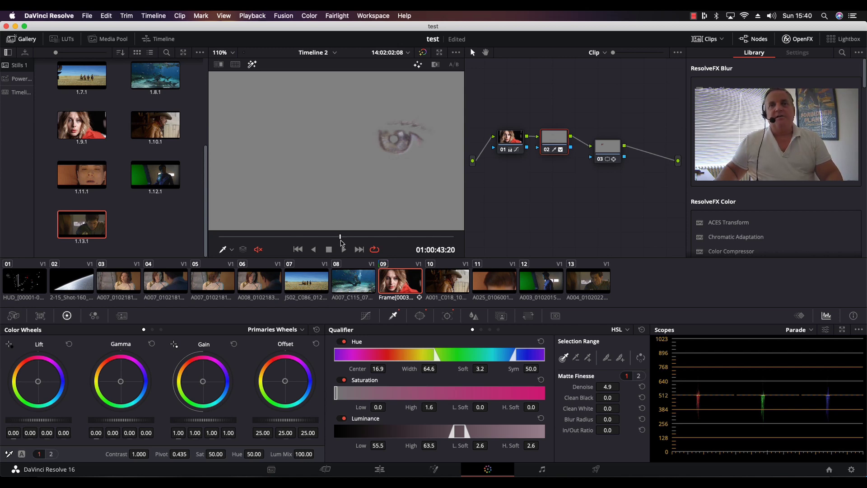
{"action": "left_click_drag", "start_coordinate": [341, 243], "coordinate": [455, 236]}
{"action": "key", "text": "space"}
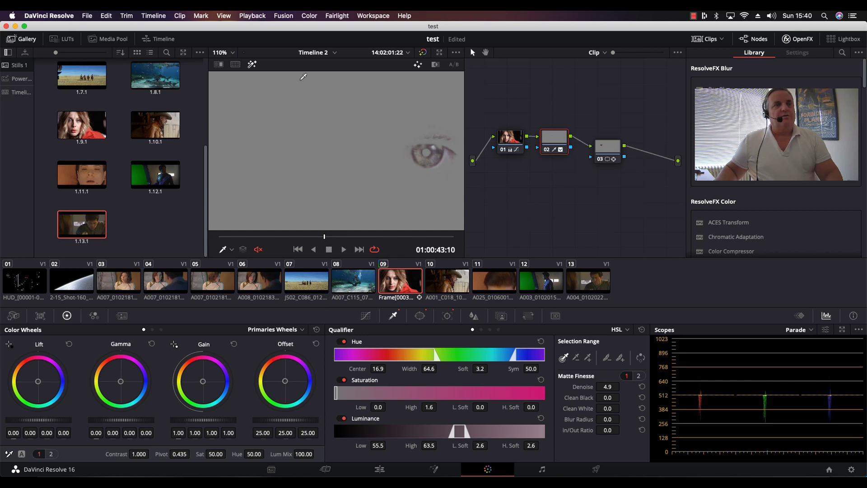
Step: Select node 03 and sample the left eye's iris, giving hue centre 32.1, width 45.9
{"action": "left_click", "coordinate": [251, 65]}
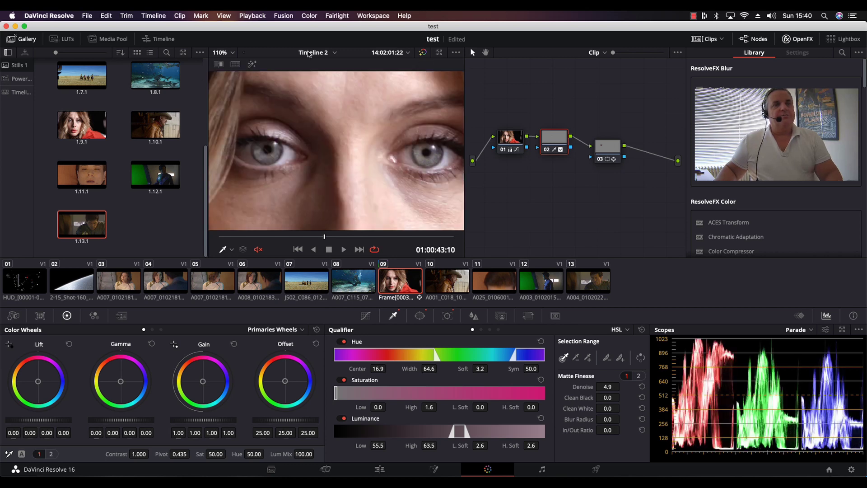
{"action": "left_click", "coordinate": [615, 152]}
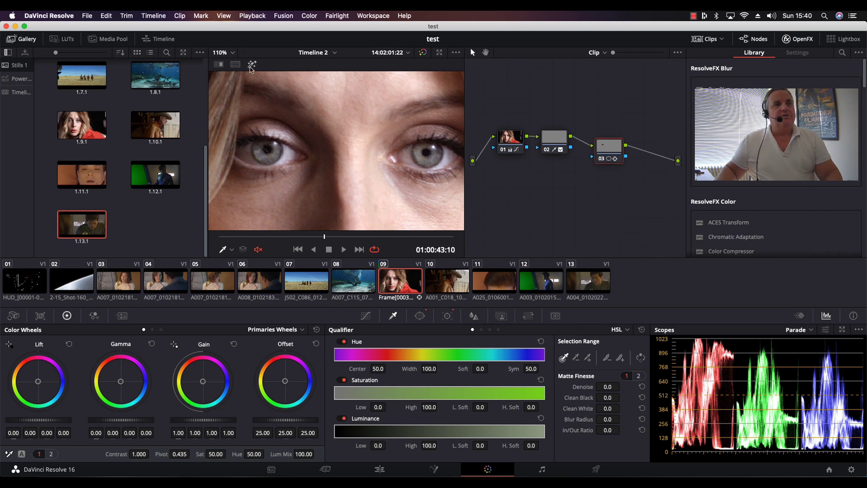
{"action": "left_click", "coordinate": [251, 64]}
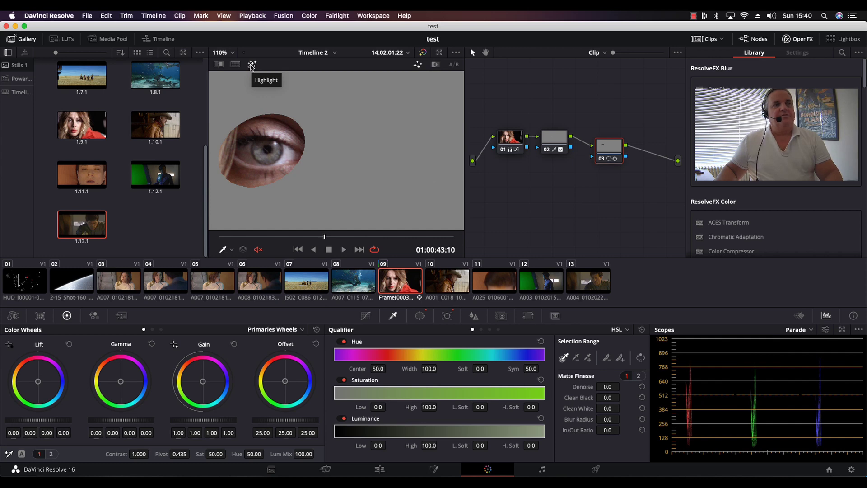
{"action": "left_click", "coordinate": [251, 65]}
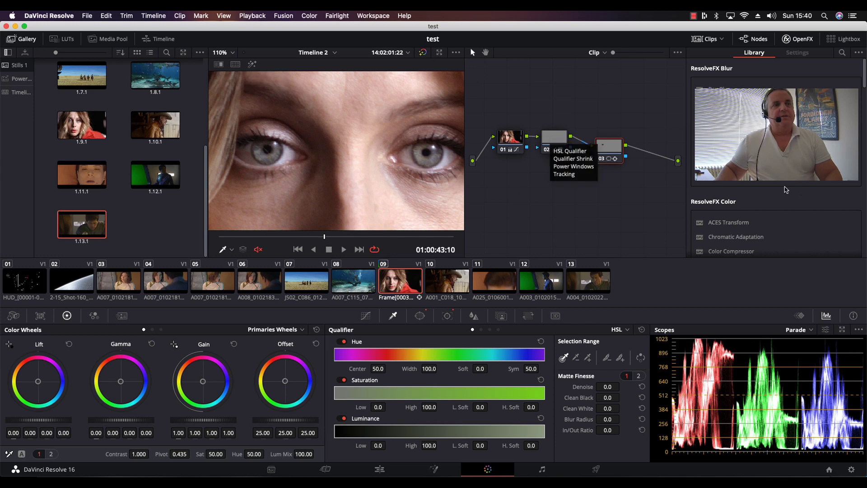
{"action": "left_click", "coordinate": [274, 153]}
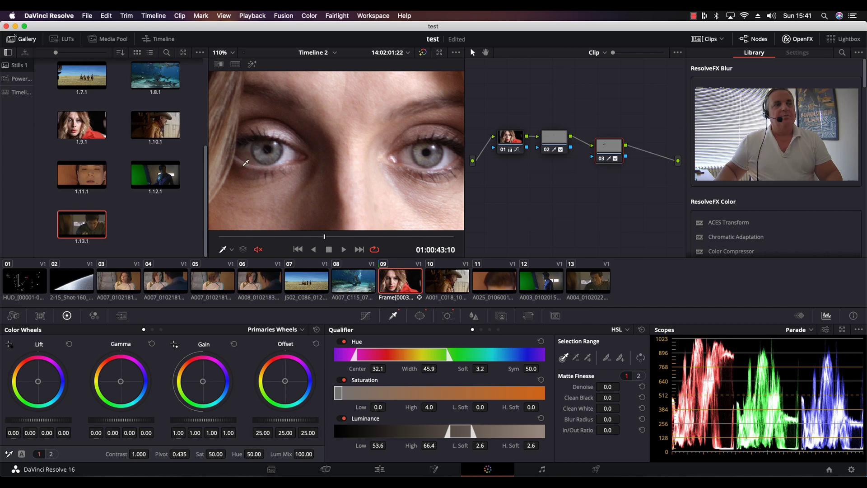
Step: With the matte highlighted, re-sample the iris until node 03's key sits at hue centre 27.2, width 67.1
{"action": "left_click", "coordinate": [253, 64]}
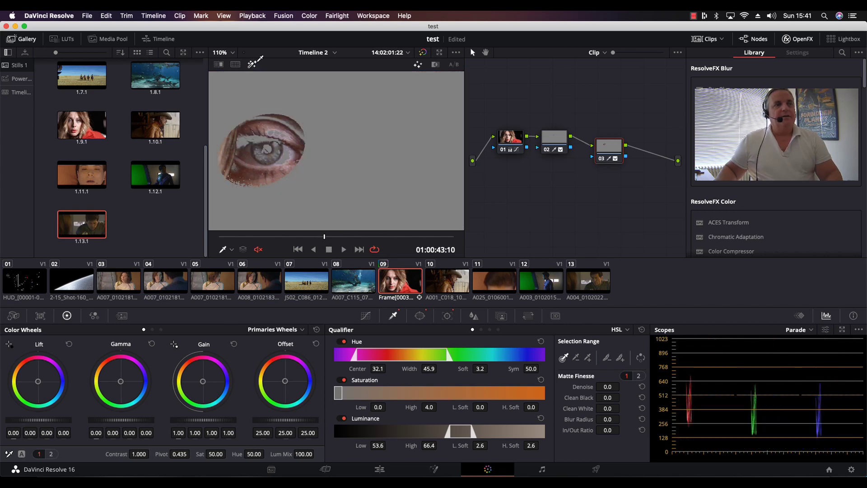
{"action": "left_click", "coordinate": [261, 149]}
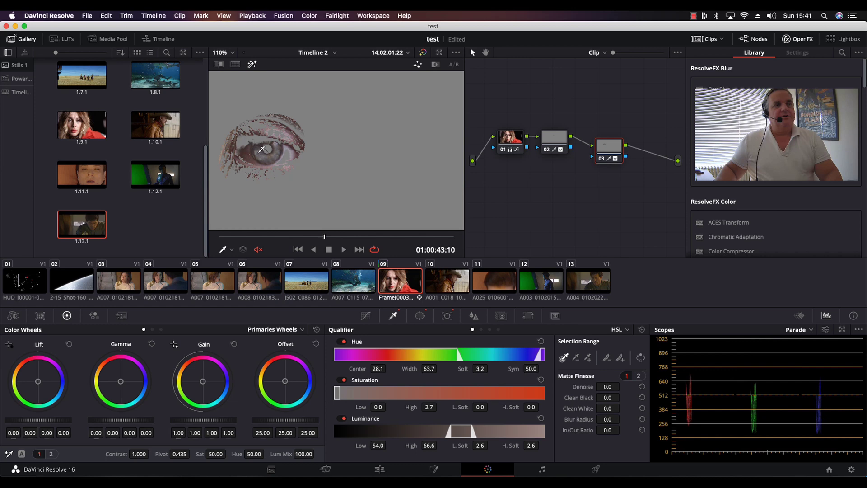
{"action": "left_click", "coordinate": [265, 151]}
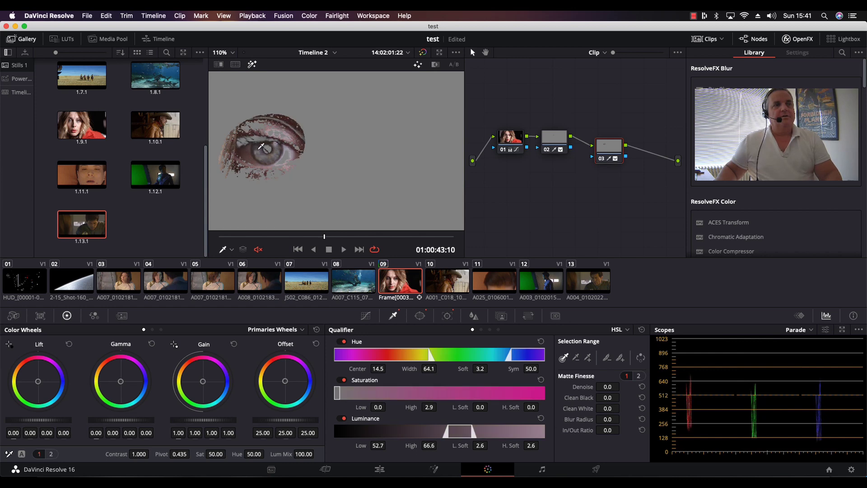
{"action": "left_click", "coordinate": [263, 147]}
{"action": "left_click", "coordinate": [281, 147]}
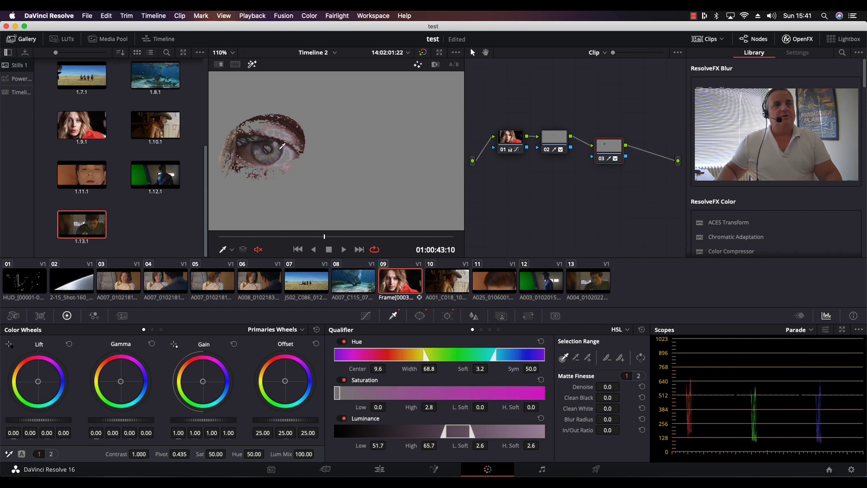
{"action": "left_click", "coordinate": [260, 151]}
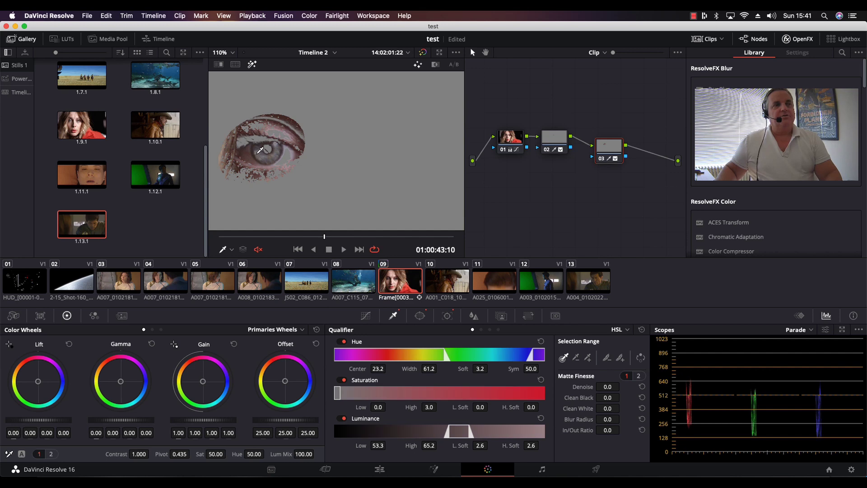
{"action": "left_click", "coordinate": [264, 149]}
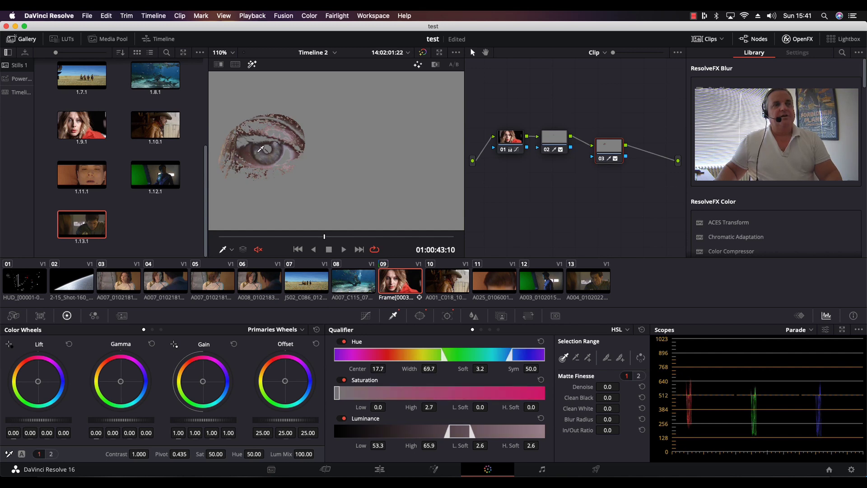
{"action": "left_click", "coordinate": [260, 149]}
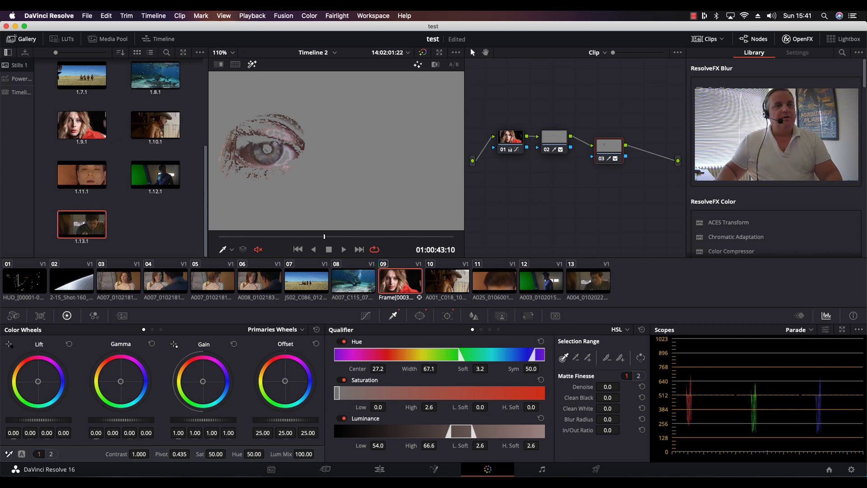
Step: Lower Saturation High to 1.4 and Luminance High to 64.1, raise denoise to 4.6, and restore full colour
{"action": "left_click_drag", "start_coordinate": [441, 407], "coordinate": [440, 406]}
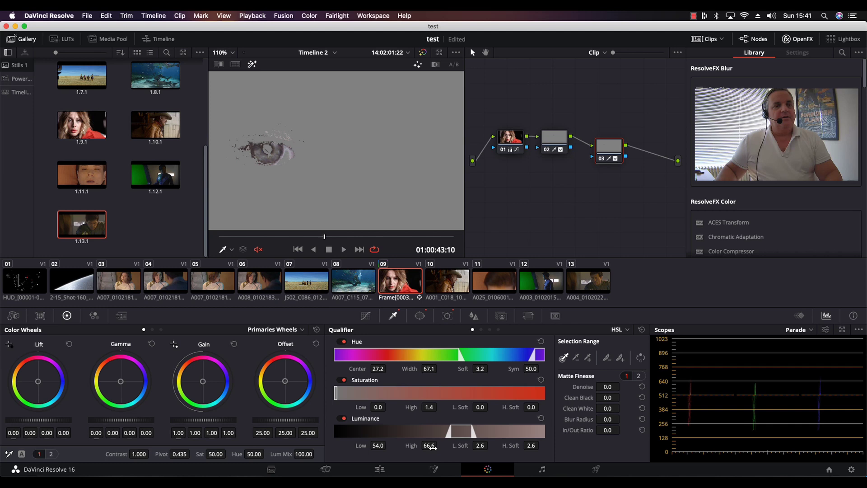
{"action": "left_click_drag", "start_coordinate": [439, 446], "coordinate": [440, 445]}
{"action": "left_click_drag", "start_coordinate": [622, 386], "coordinate": [619, 386]}
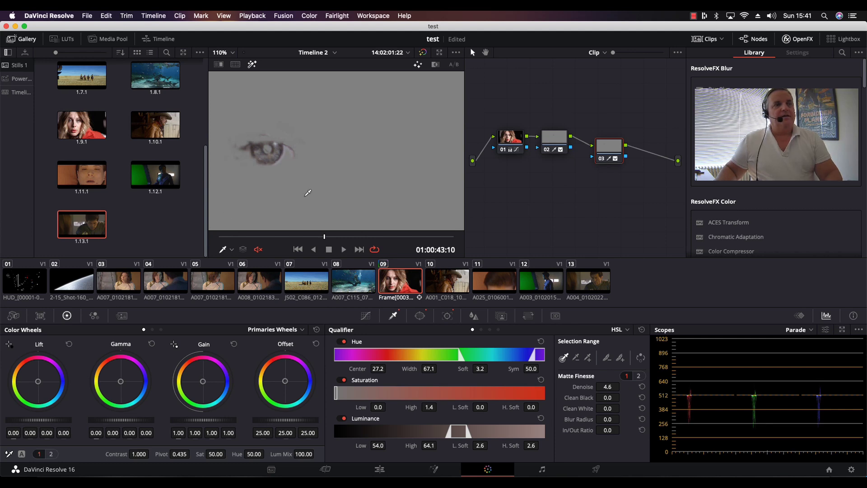
{"action": "left_click", "coordinate": [253, 65]}
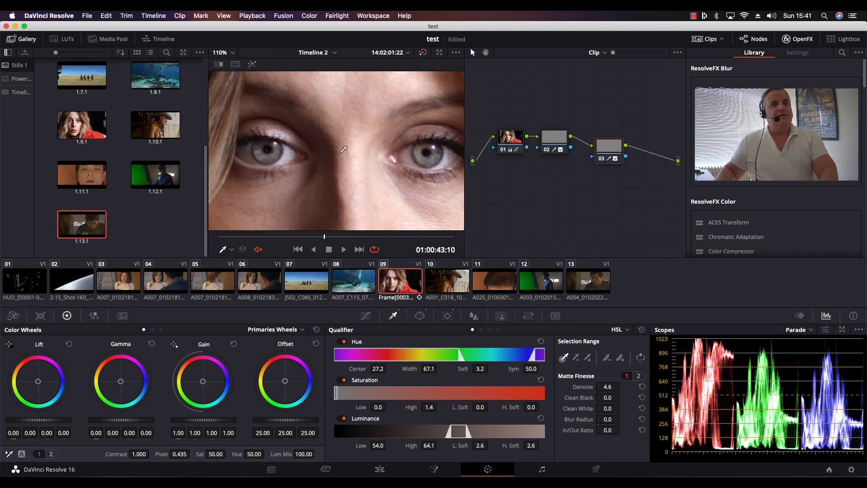
Step: Fit the frame, then push node 03's Gamma toward violet and node 02's Gamma toward green
{"action": "key", "text": "shift+z"}
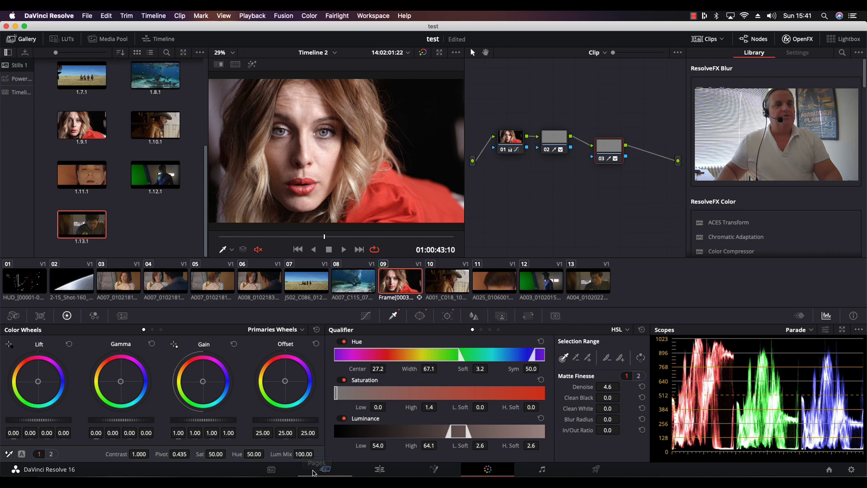
{"action": "left_click_drag", "start_coordinate": [122, 382], "coordinate": [135, 372]}
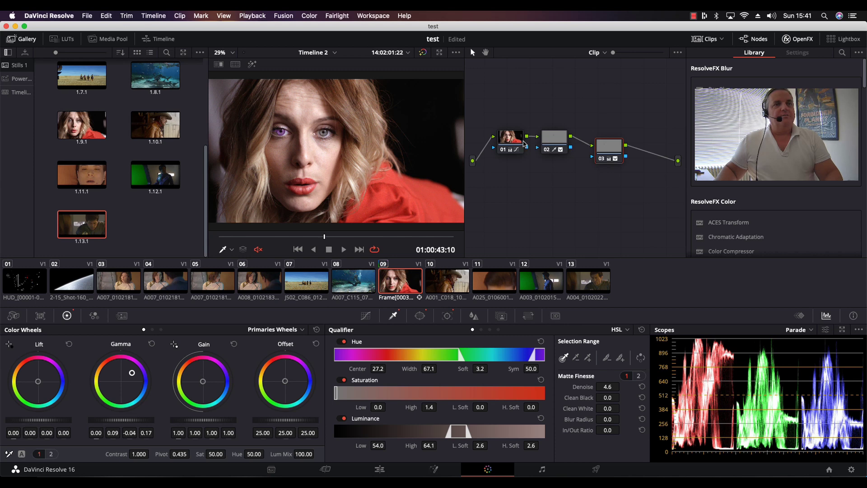
{"action": "left_click", "coordinate": [559, 138]}
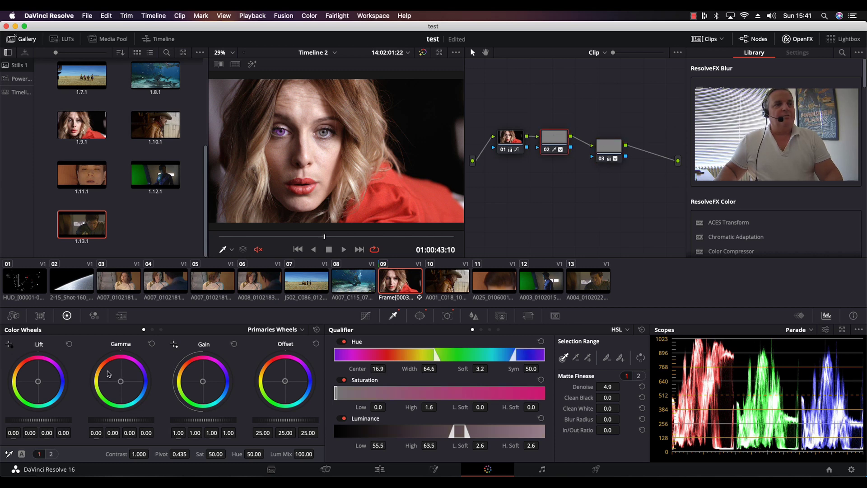
{"action": "left_click_drag", "start_coordinate": [121, 382], "coordinate": [127, 402]}
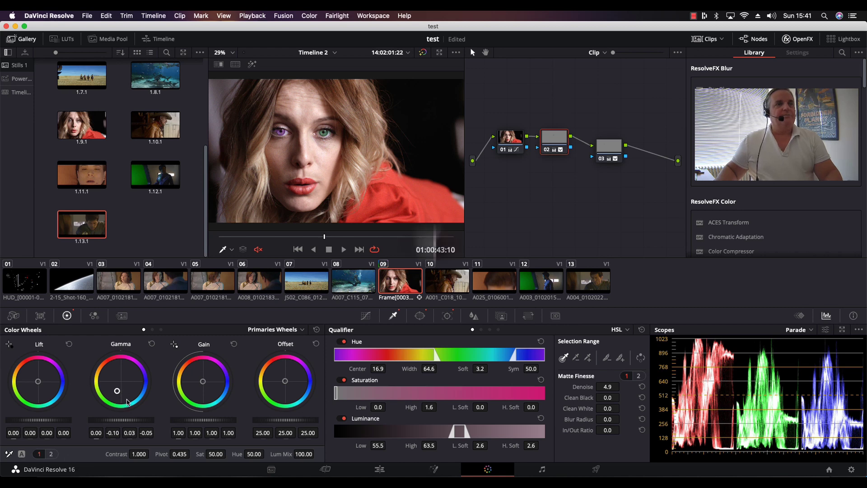